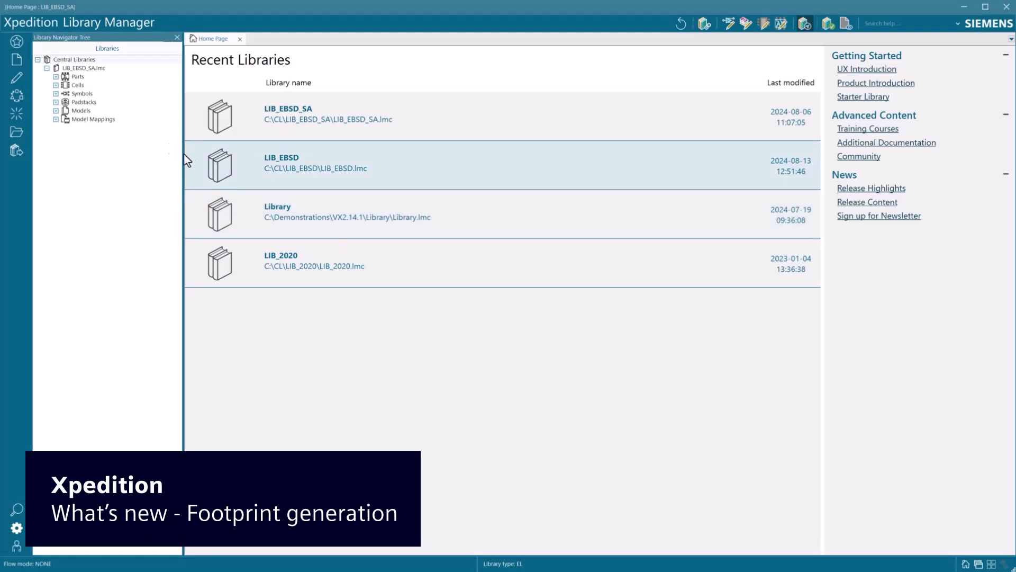
Create a _SandBox partition under Cells in LIB_EBSD_SA, expand it and bring up its actions
{"action": "left_click", "coordinate": [55, 85]}
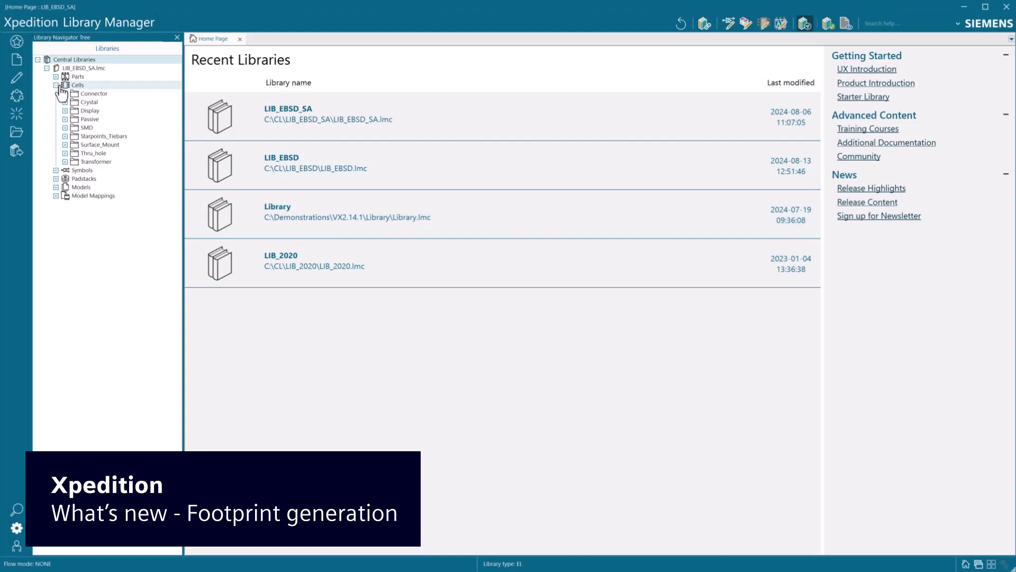
{"action": "right_click", "coordinate": [76, 87]}
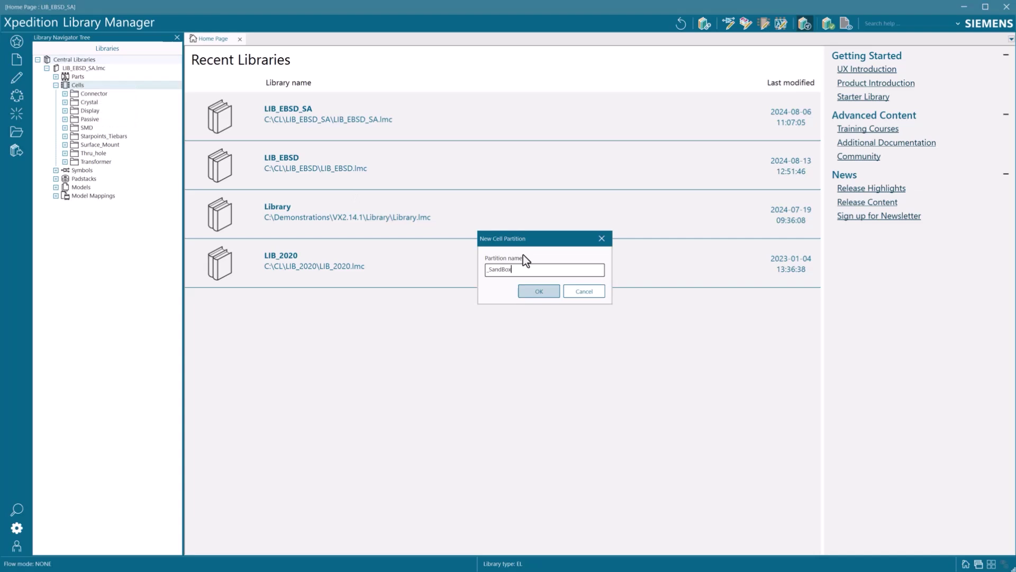
{"action": "key", "text": "Return"}
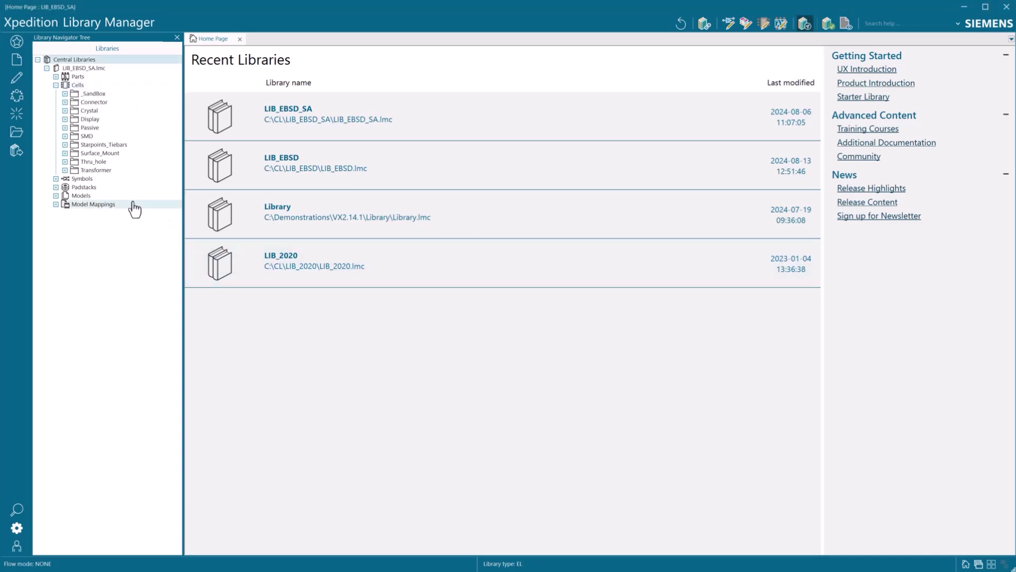
{"action": "left_click", "coordinate": [65, 93]}
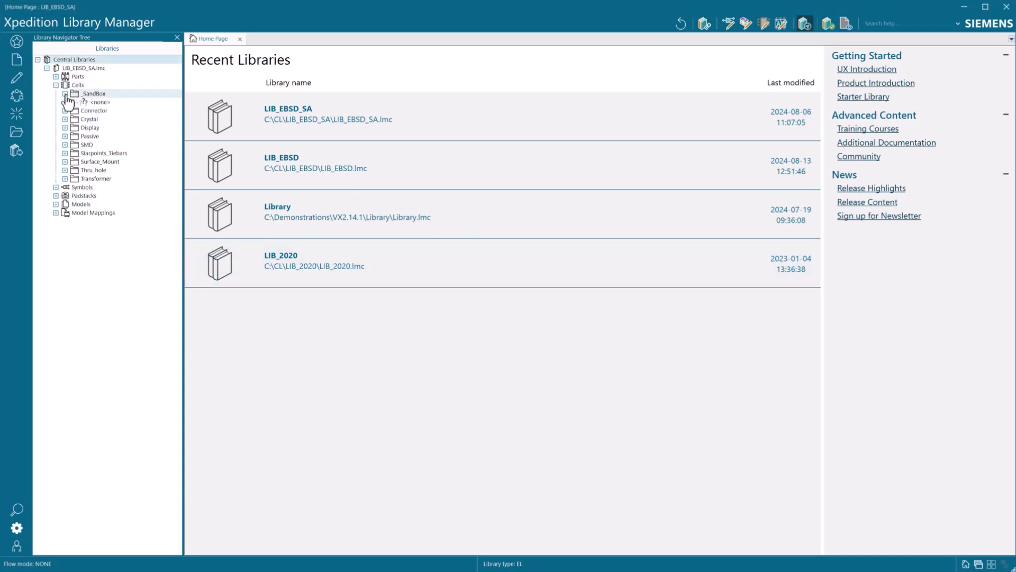
{"action": "right_click", "coordinate": [105, 95]}
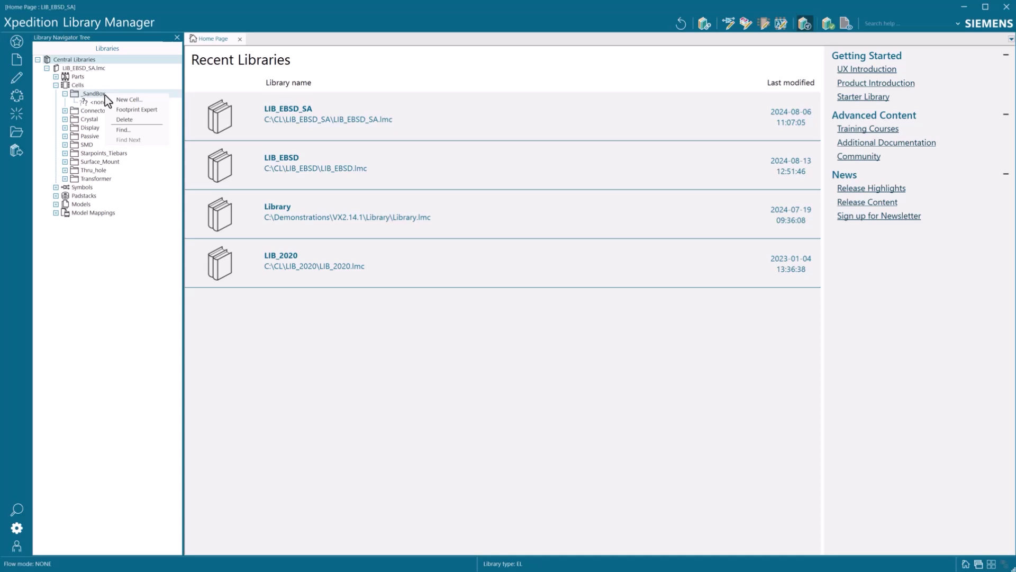
Launch Footprint Expert for _SandBox and expand the Sample.fpx footprint list
{"action": "left_click", "coordinate": [132, 110]}
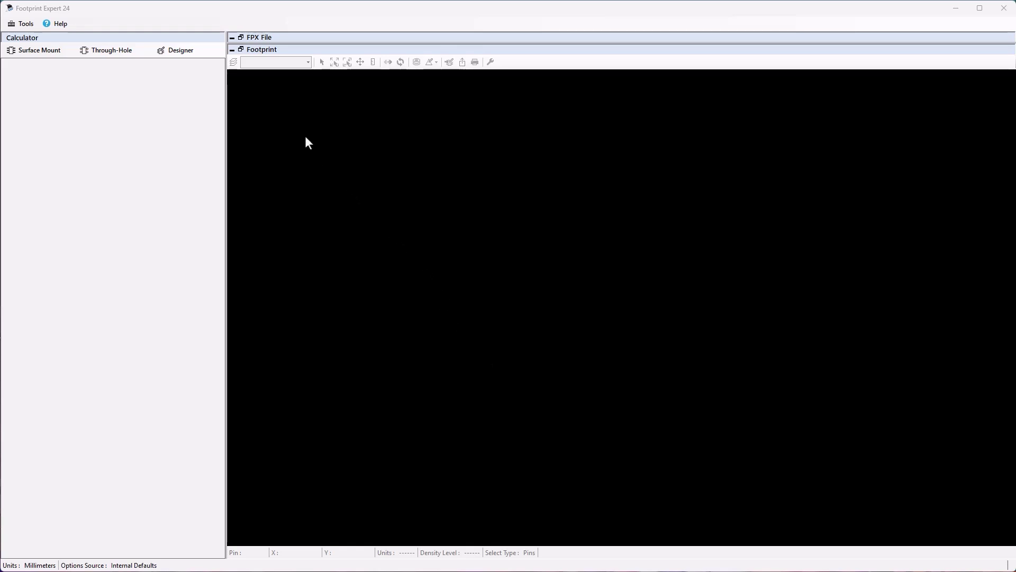
{"action": "left_click", "coordinate": [241, 37]}
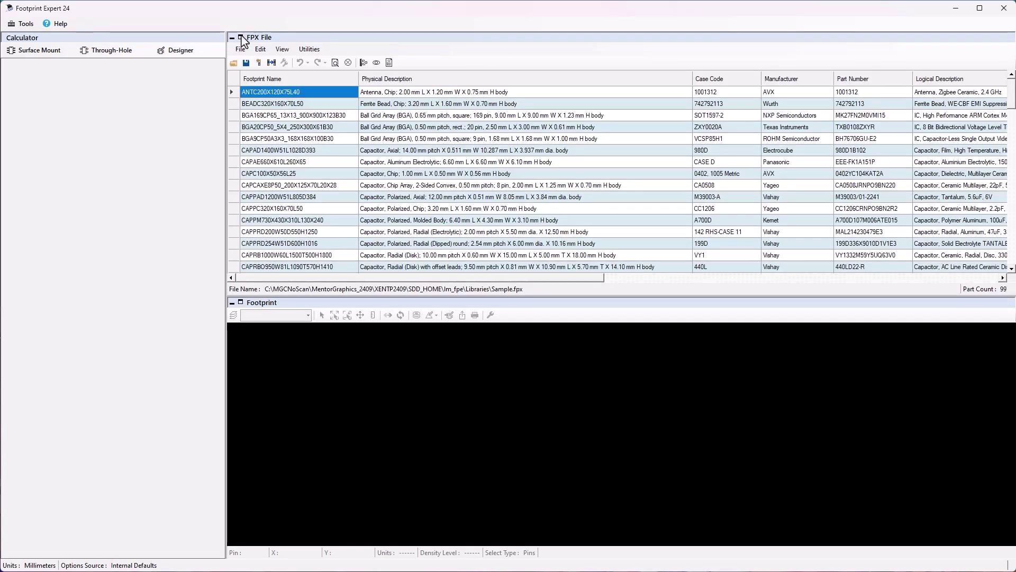
Load BGA169CP65_13X13_900X900X123B30 and check the symbol and keepout drawing choices
{"action": "left_click", "coordinate": [295, 115]}
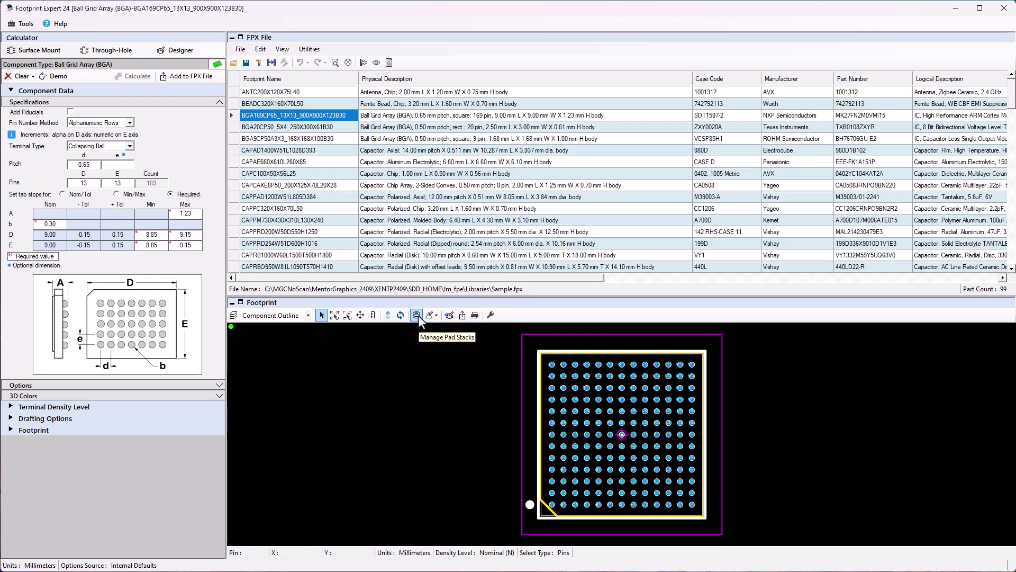
{"action": "left_click", "coordinate": [433, 316]}
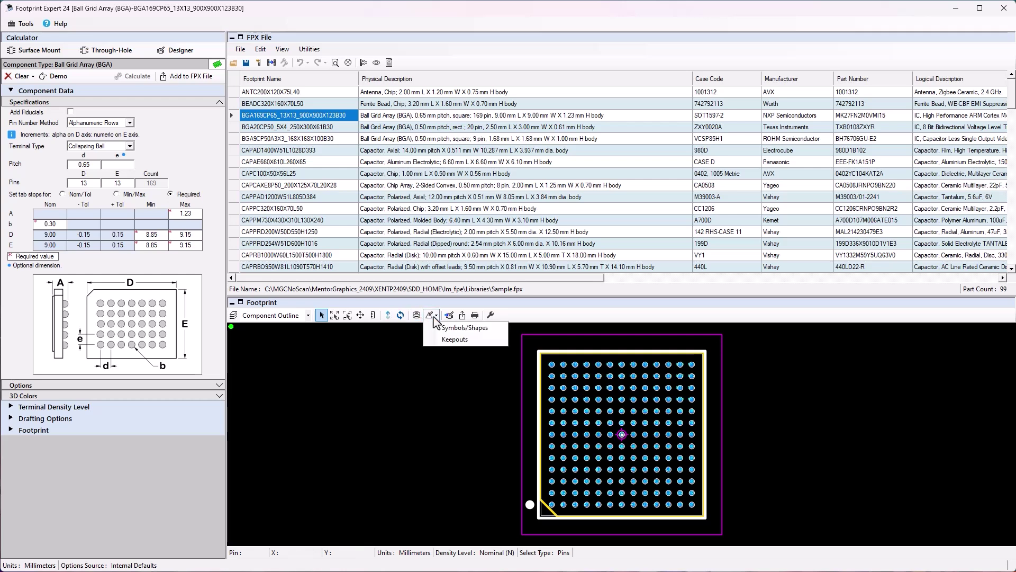
{"action": "left_click", "coordinate": [455, 403]}
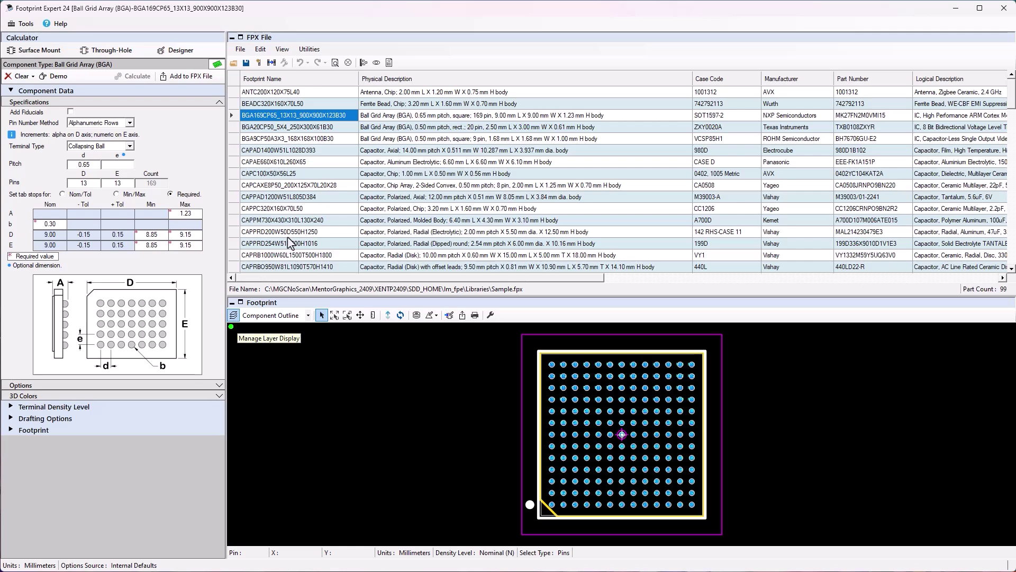
Review the layer display settings and the silkscreen drafting options
{"action": "left_click", "coordinate": [234, 315]}
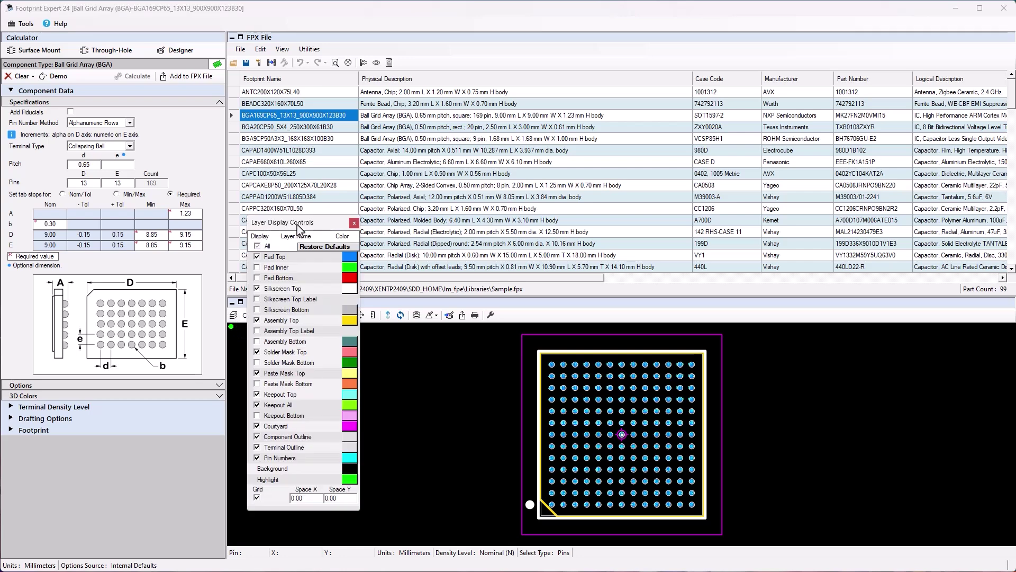
{"action": "left_click", "coordinate": [354, 223]}
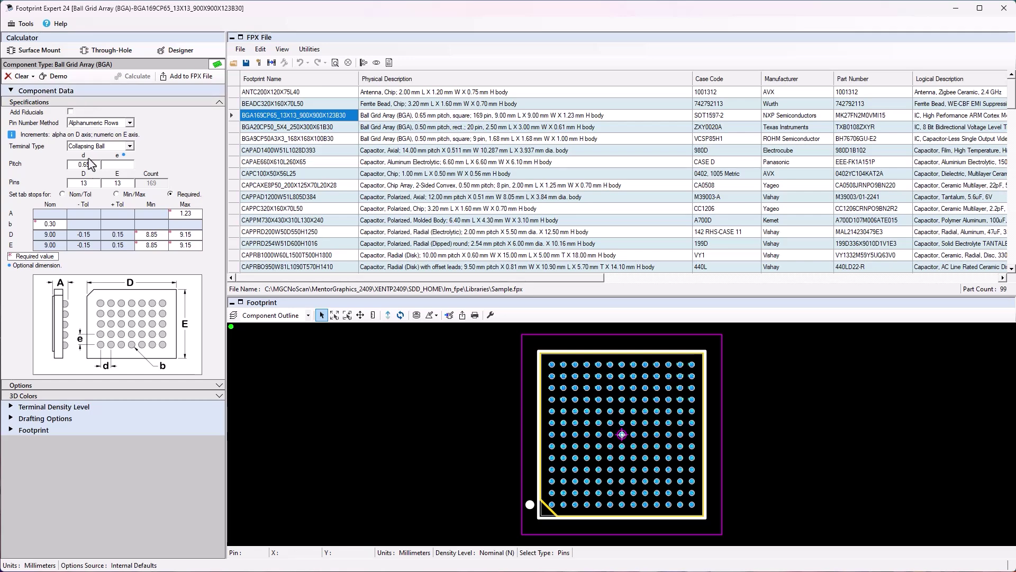
{"action": "left_click", "coordinate": [12, 419]}
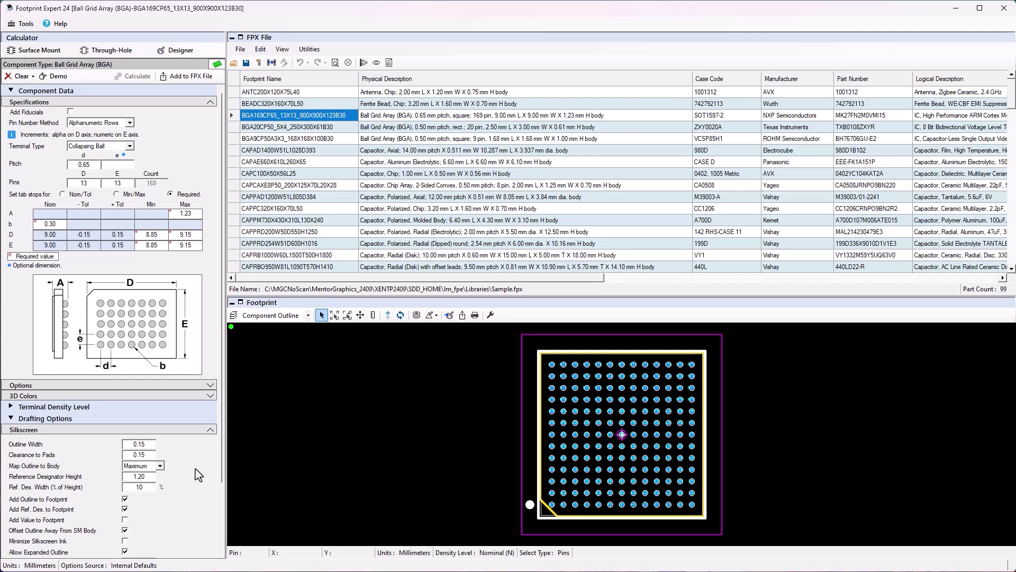
{"action": "scroll", "coordinate": [174, 430], "scroll_direction": "down", "scroll_amount": 3}
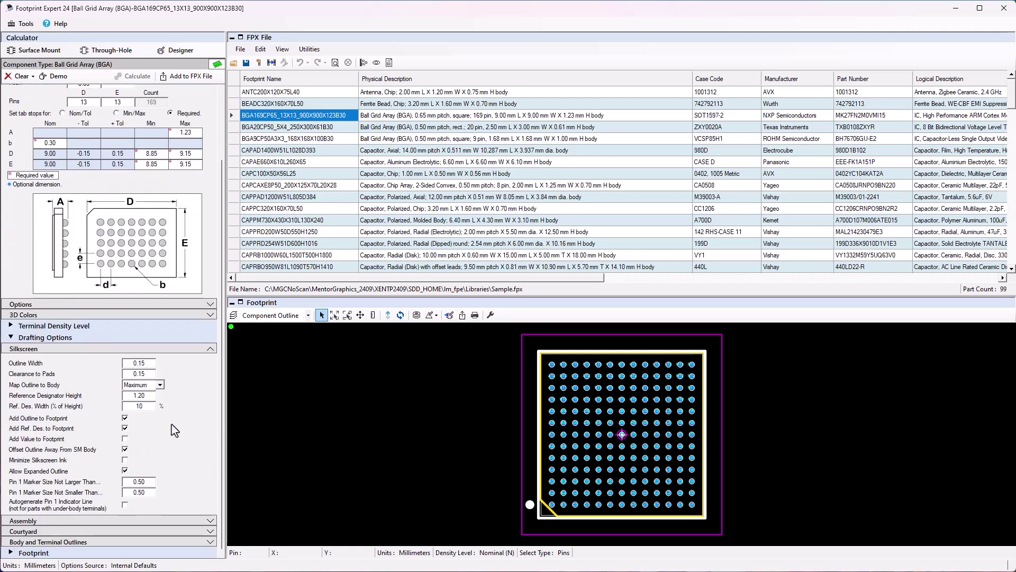
{"action": "scroll", "coordinate": [175, 430], "scroll_direction": "up", "scroll_amount": 3}
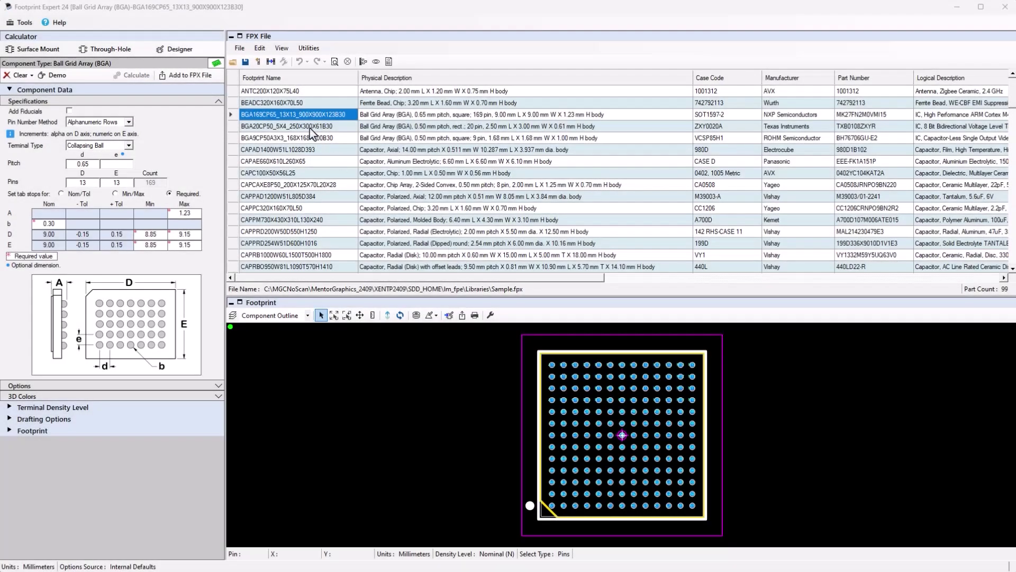
Start a new empty FPX file and choose the Small Outline Pkg (SOIC, SOP) surface-mount type
{"action": "left_click", "coordinate": [241, 49]}
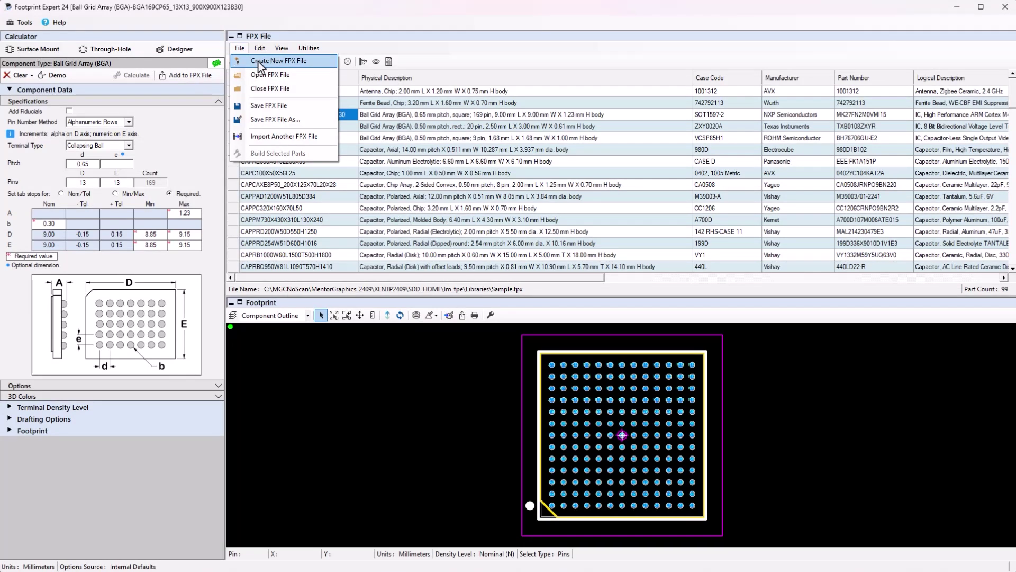
{"action": "left_click", "coordinate": [259, 62]}
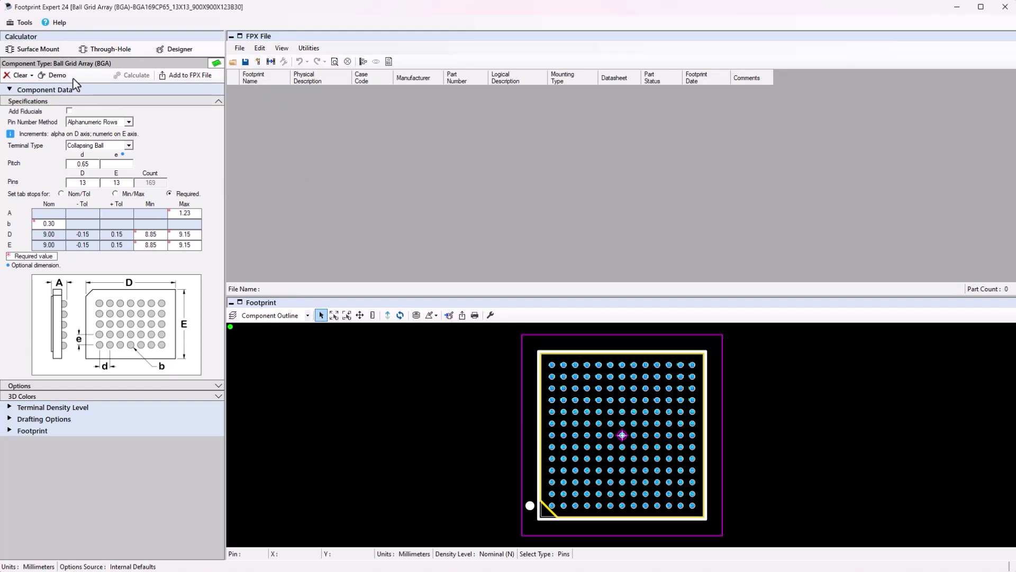
{"action": "left_click", "coordinate": [56, 51]}
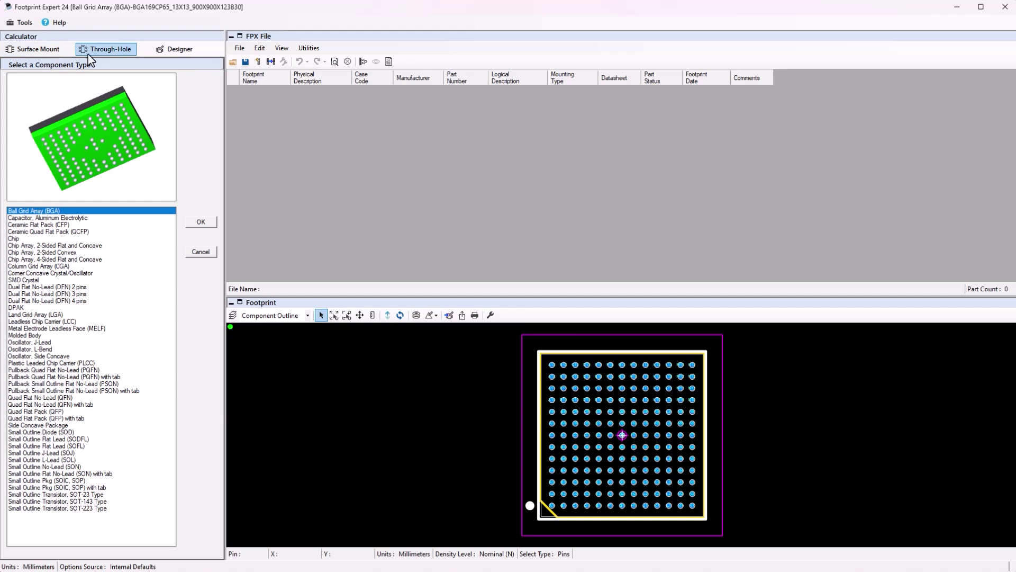
{"action": "left_click", "coordinate": [110, 55]}
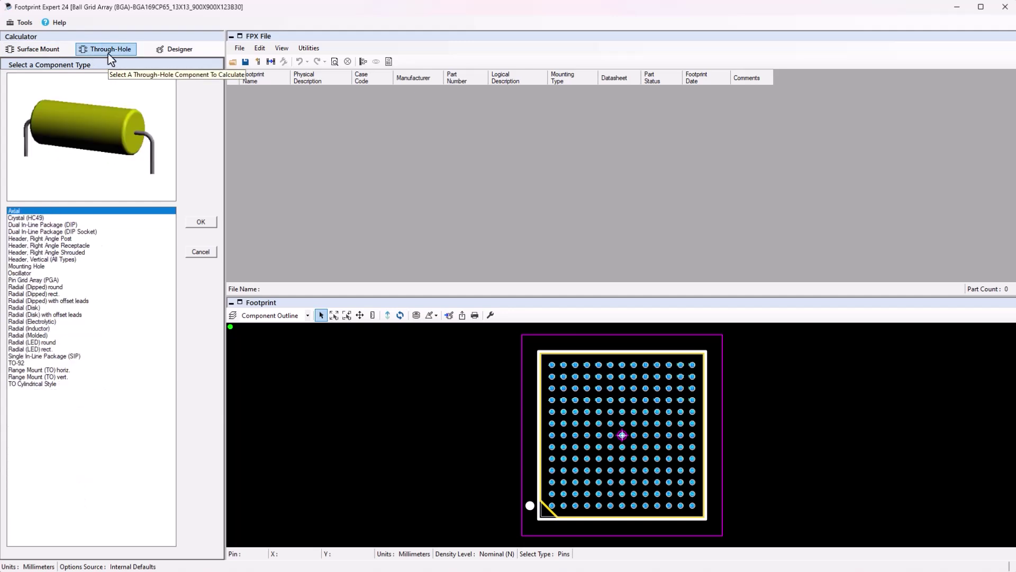
{"action": "left_click", "coordinate": [41, 49]}
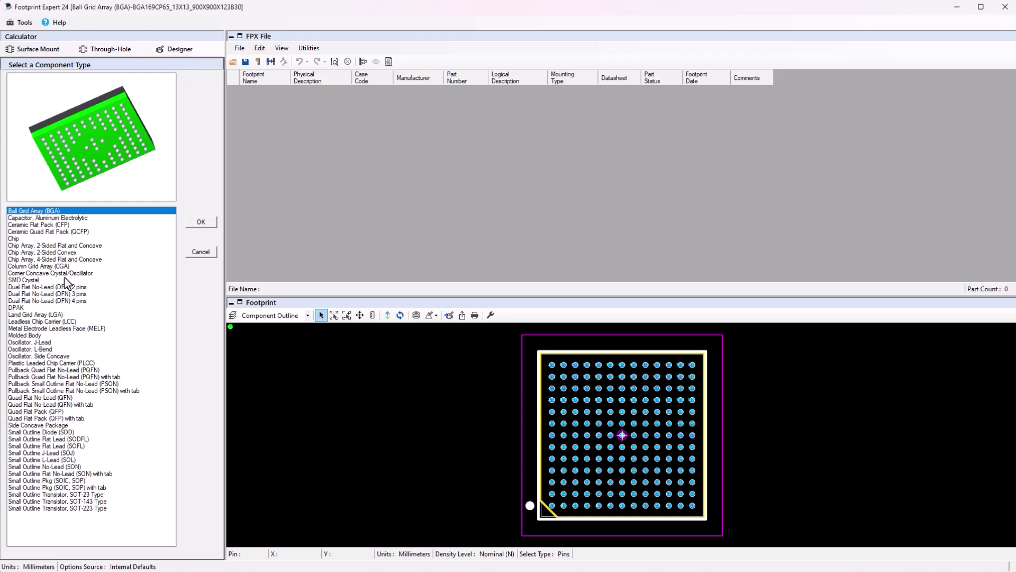
{"action": "left_click", "coordinate": [69, 480]}
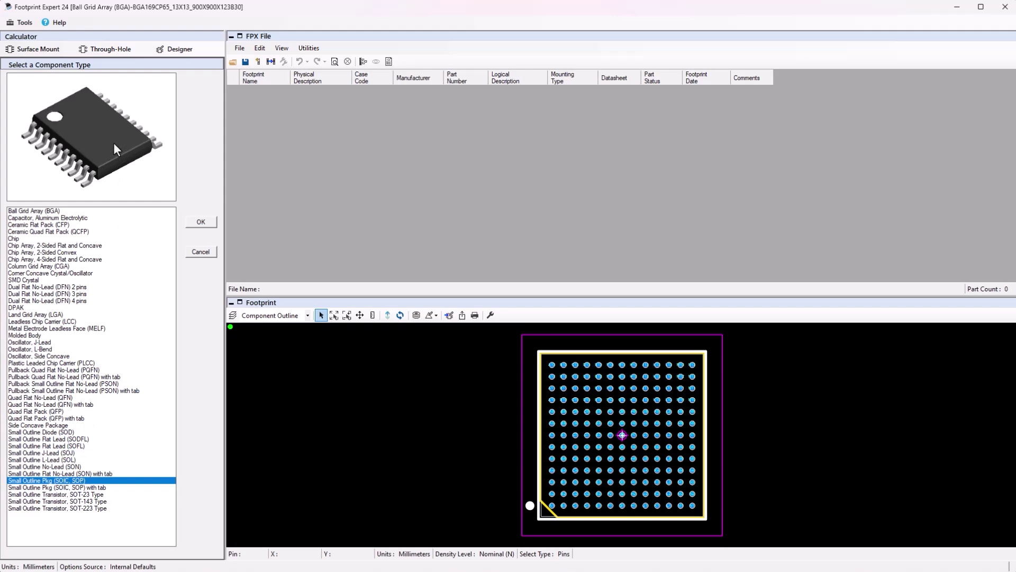
Fill the Small Outline specifications with demo values, change pins from 24 to 20, and recalculate
{"action": "left_click", "coordinate": [206, 223]}
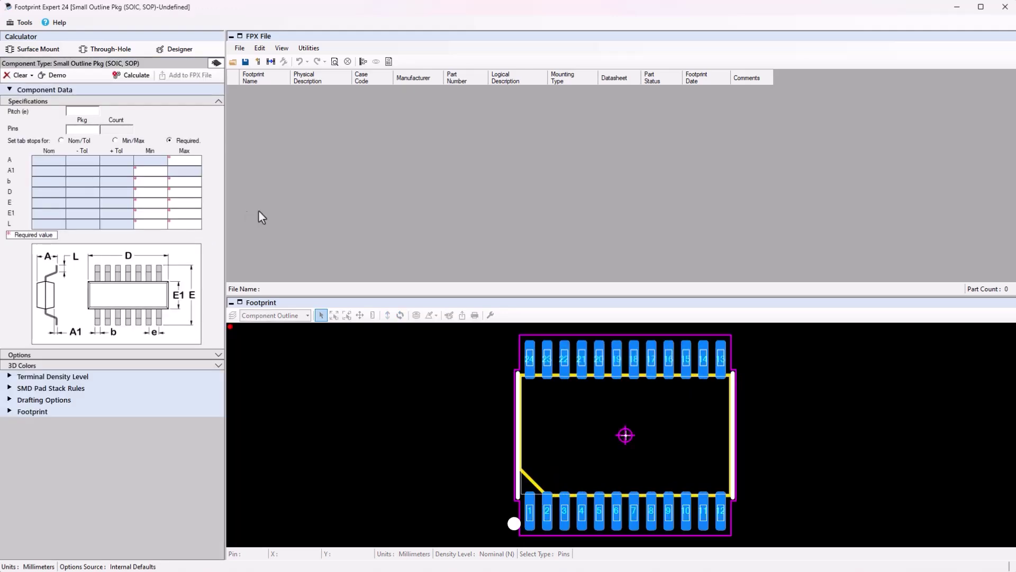
{"action": "left_click", "coordinate": [56, 75]}
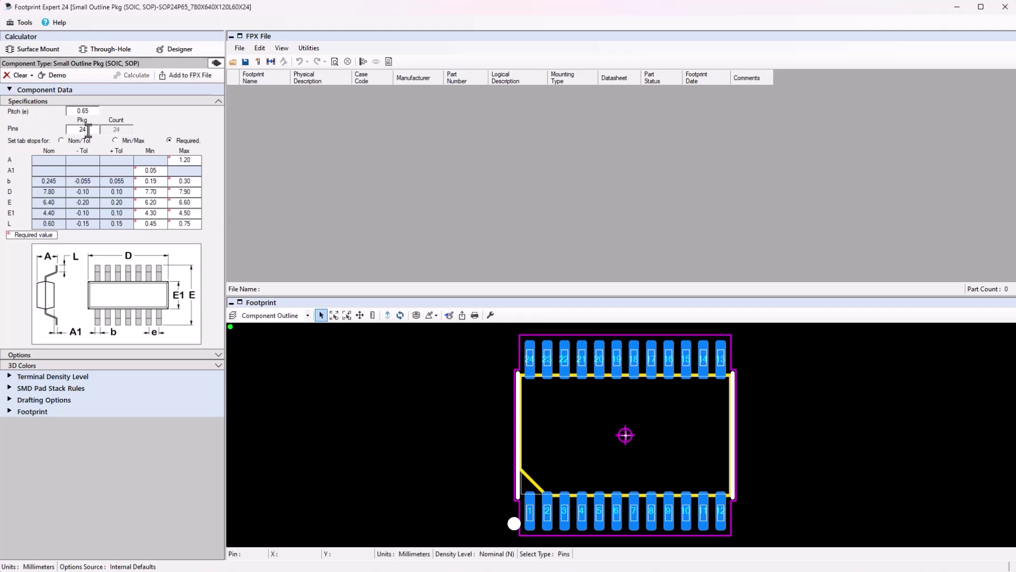
{"action": "left_click_drag", "start_coordinate": [90, 129], "coordinate": [71, 128]}
{"action": "type", "text": "20"}
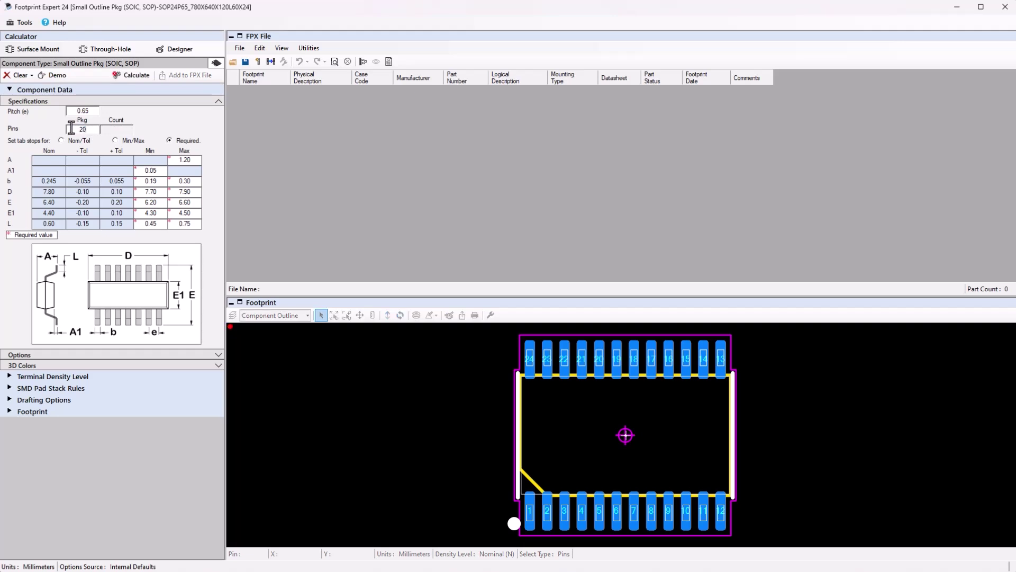
{"action": "left_click", "coordinate": [144, 76]}
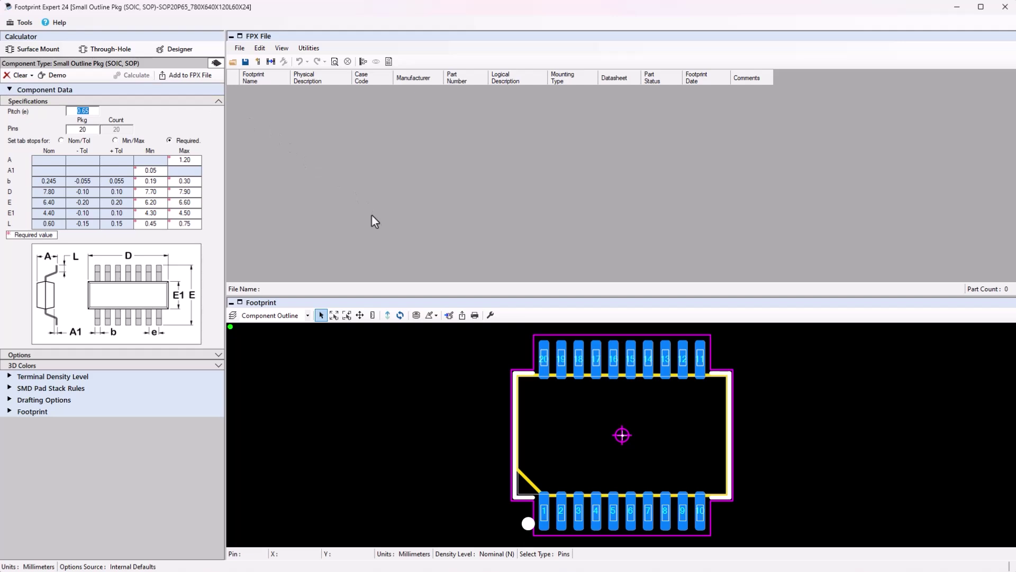
Add SOP20P65_780X640X120L60X24N to the saved FPX file and export it with a 3D STEP model
{"action": "left_click", "coordinate": [462, 315]}
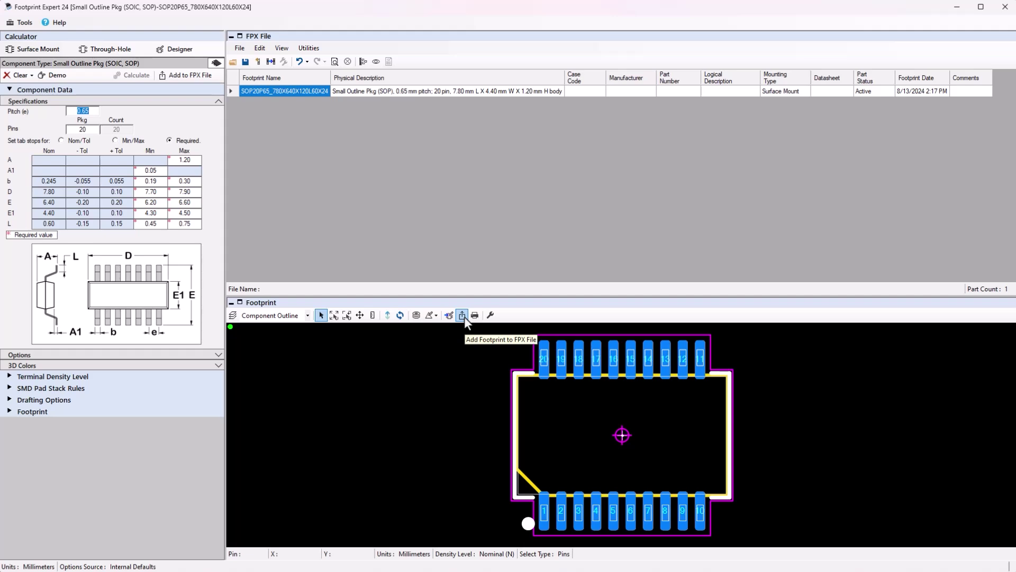
{"action": "left_click", "coordinate": [246, 60]}
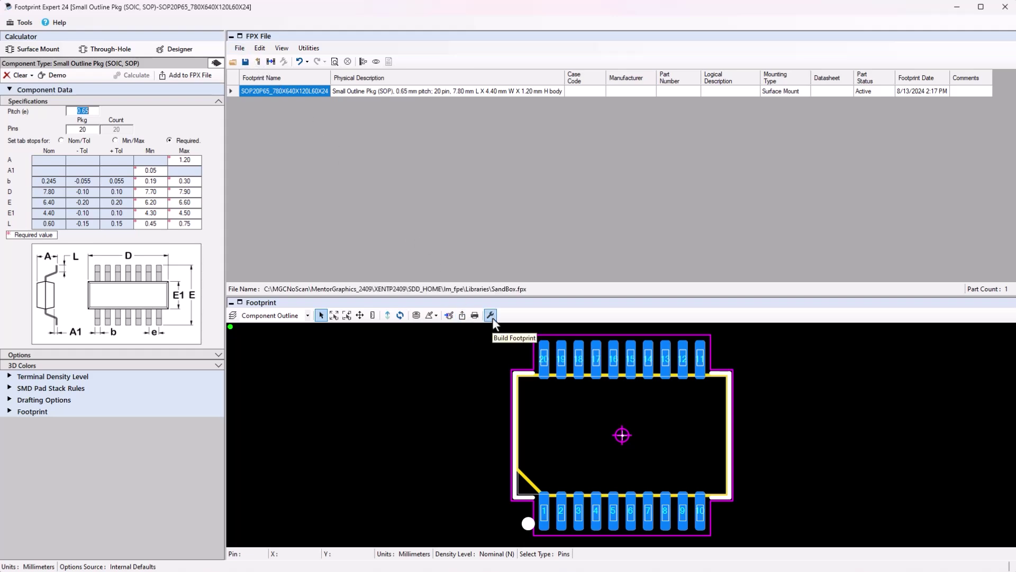
{"action": "left_click", "coordinate": [491, 317]}
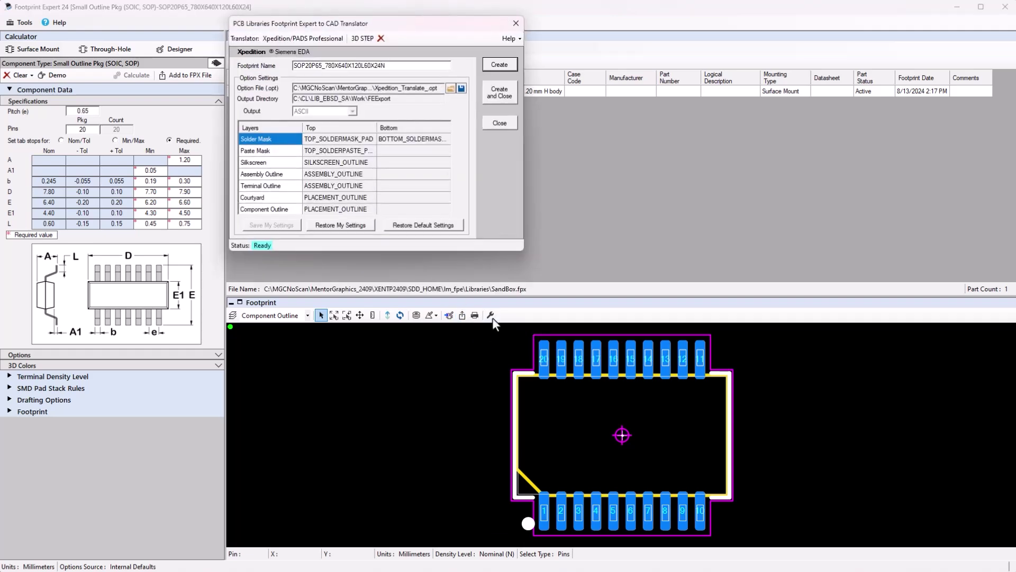
{"action": "left_click", "coordinate": [372, 41]}
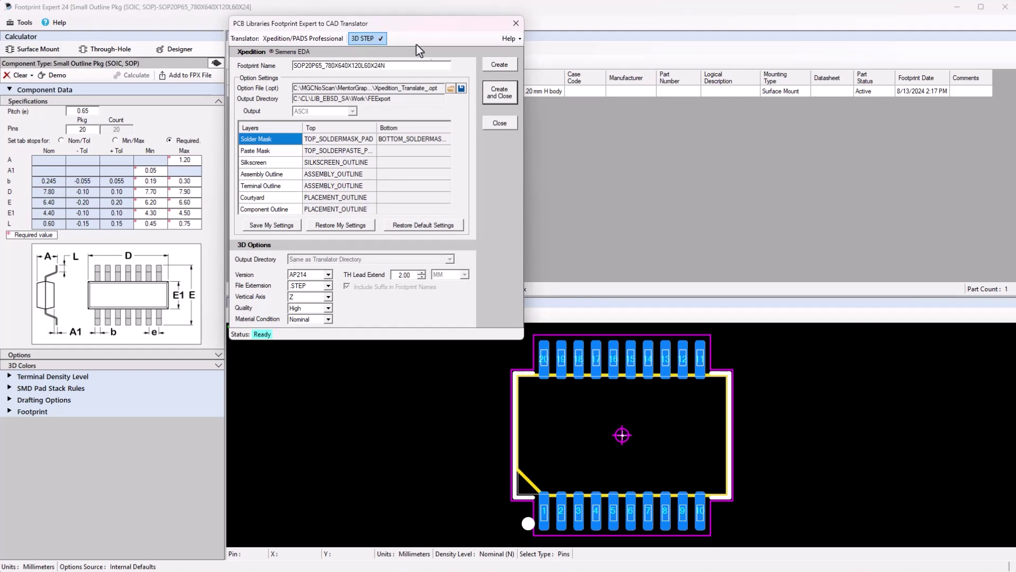
{"action": "left_click", "coordinate": [504, 96]}
{"action": "key", "text": "Return"}
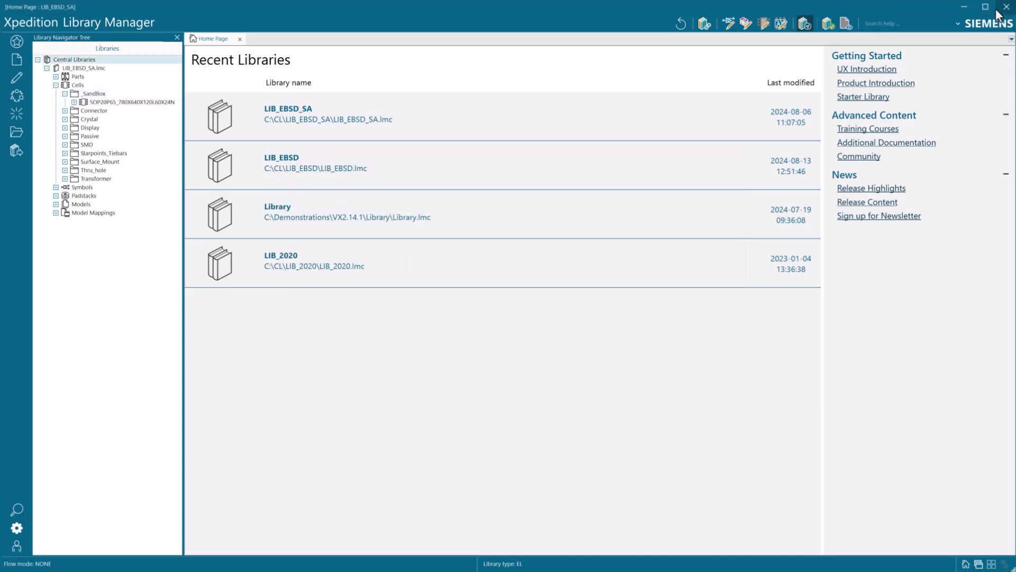
Edit the SOP20P65_780X640X120L60X24N cell in the cell editor, inspect its placement outline, and save
{"action": "double_click", "coordinate": [116, 103]}
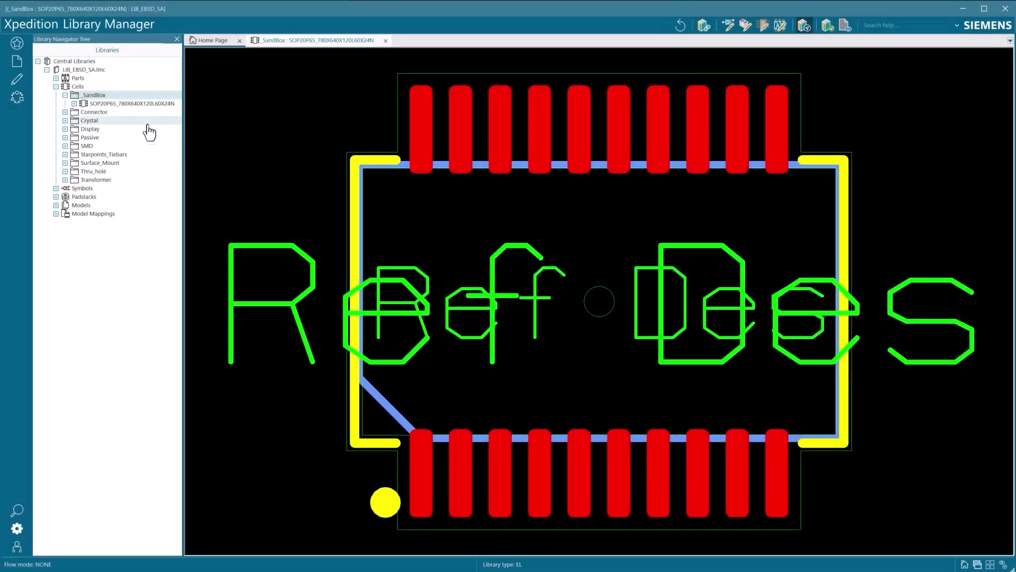
{"action": "right_click", "coordinate": [145, 104]}
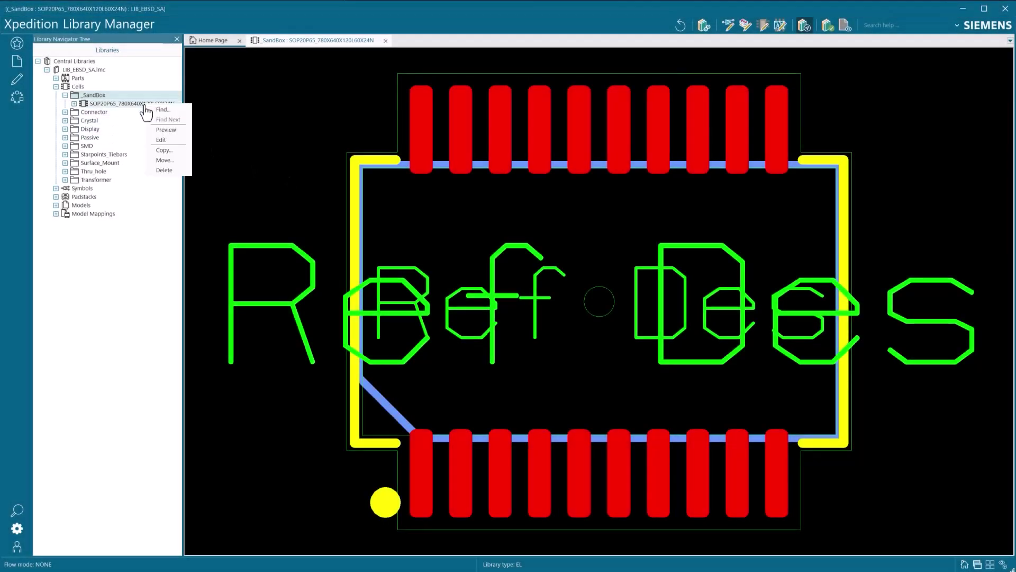
{"action": "left_click", "coordinate": [162, 139]}
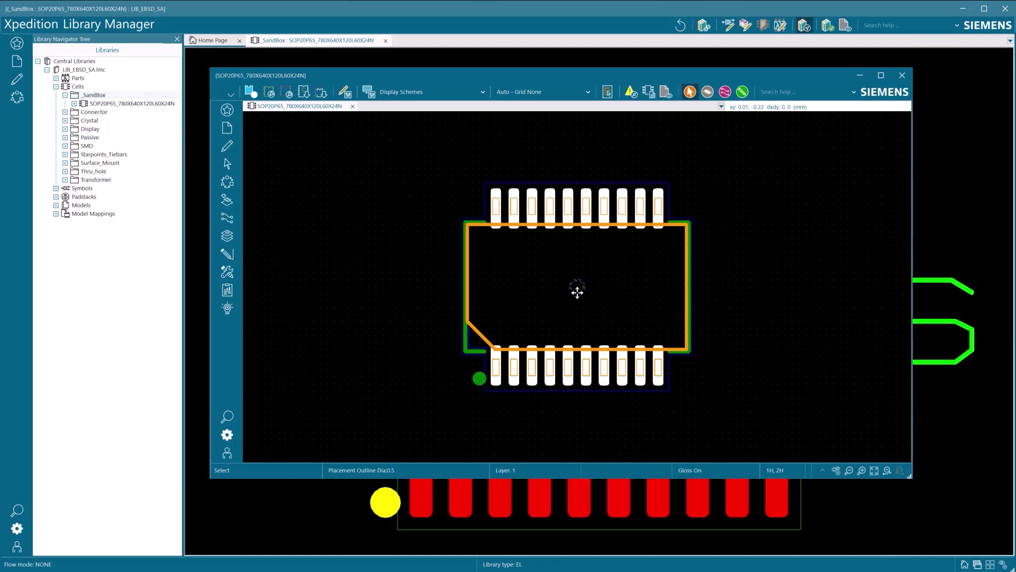
{"action": "left_click", "coordinate": [476, 341]}
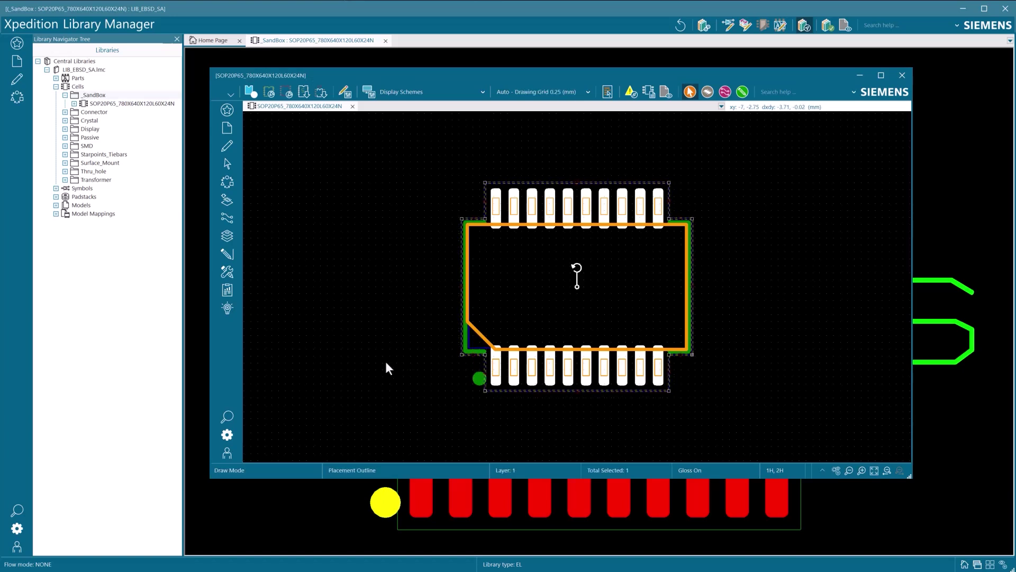
{"action": "key", "text": "Escape"}
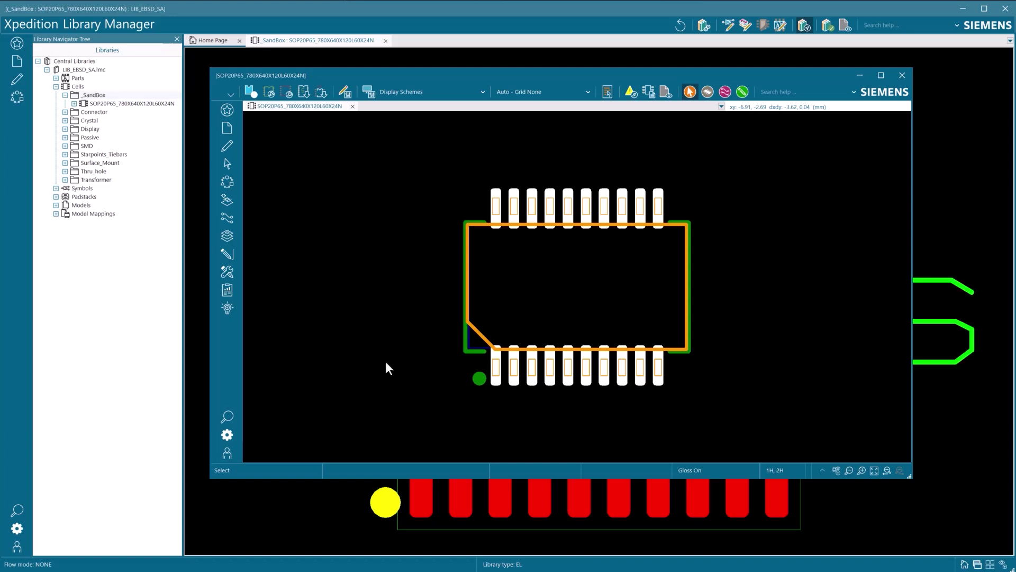
{"action": "left_click", "coordinate": [229, 94]}
{"action": "left_click", "coordinate": [243, 108]}
Close the cell editor, select U1, and update its 3D model from the Central Library
{"action": "left_click", "coordinate": [904, 74]}
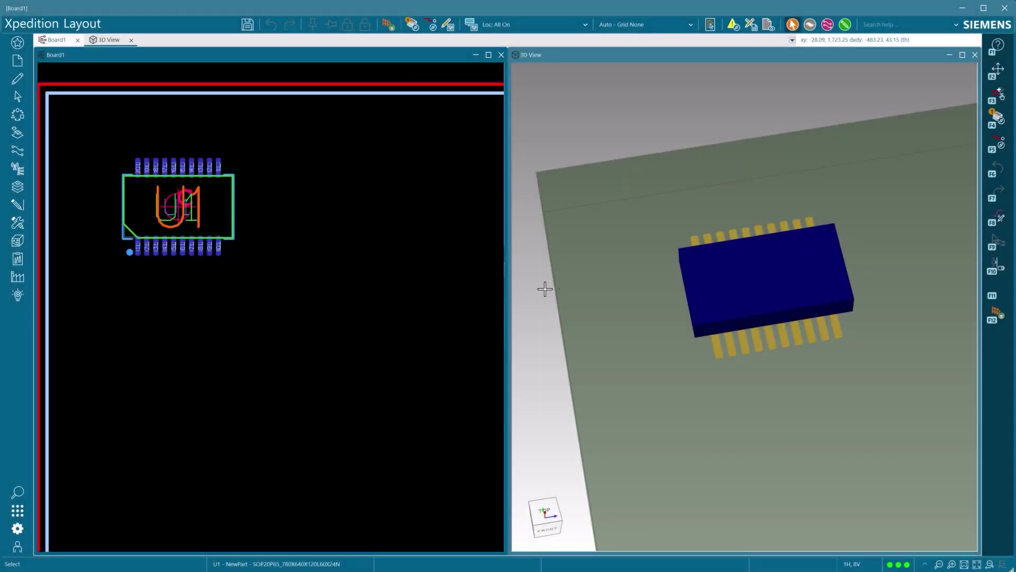
{"action": "left_click", "coordinate": [726, 287]}
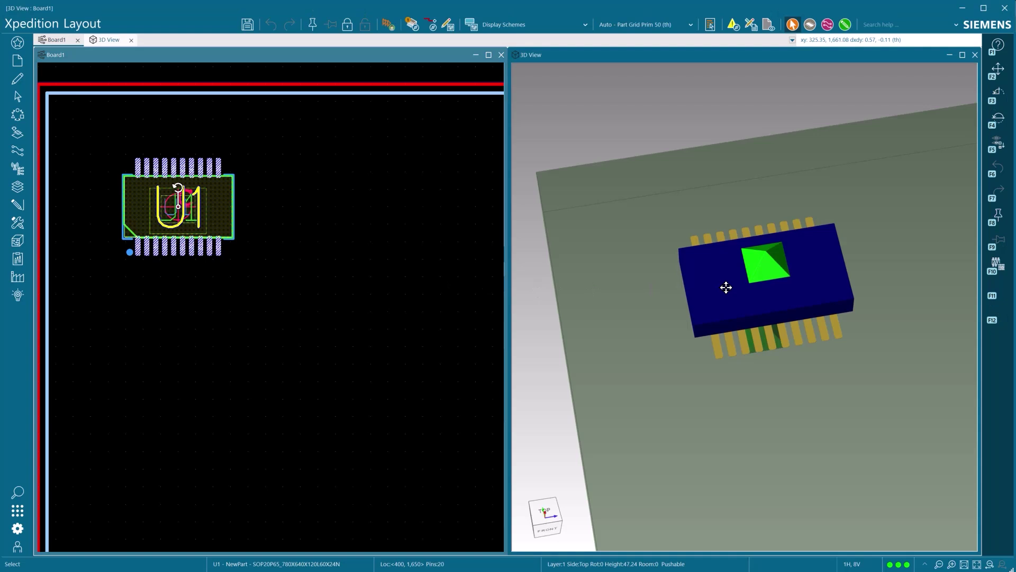
{"action": "left_click", "coordinate": [16, 242]}
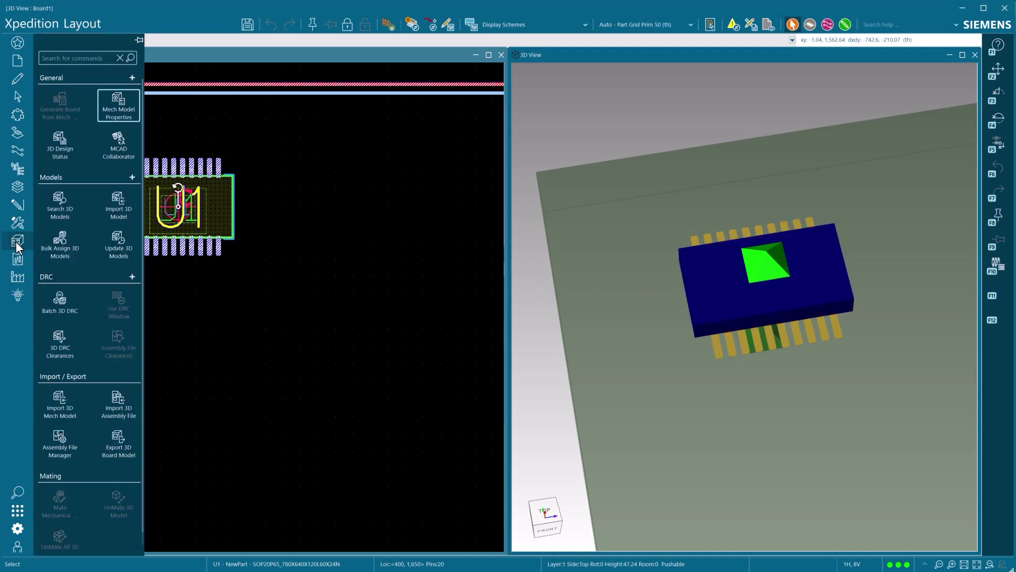
{"action": "left_click", "coordinate": [117, 246]}
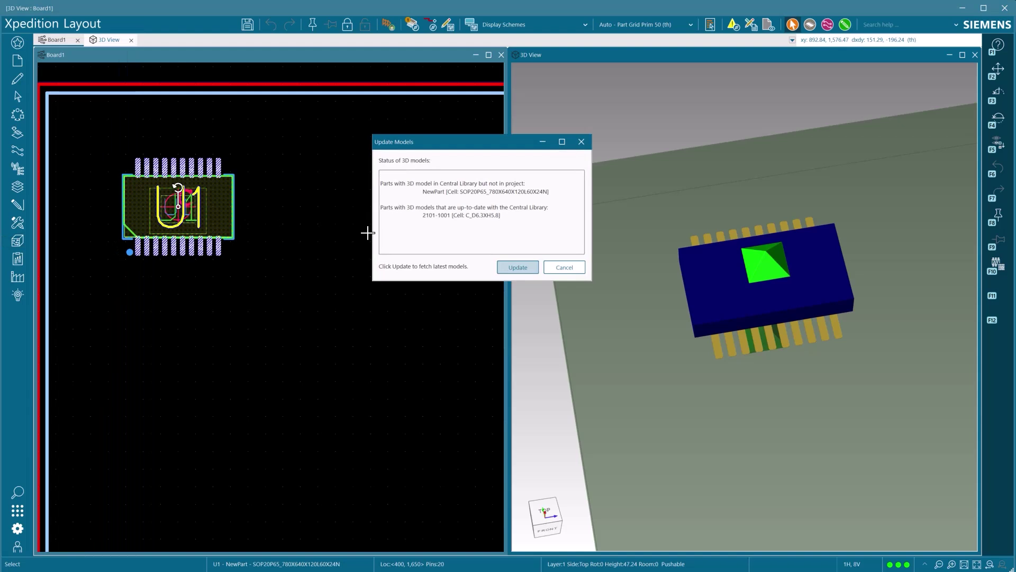
{"action": "left_click", "coordinate": [521, 269]}
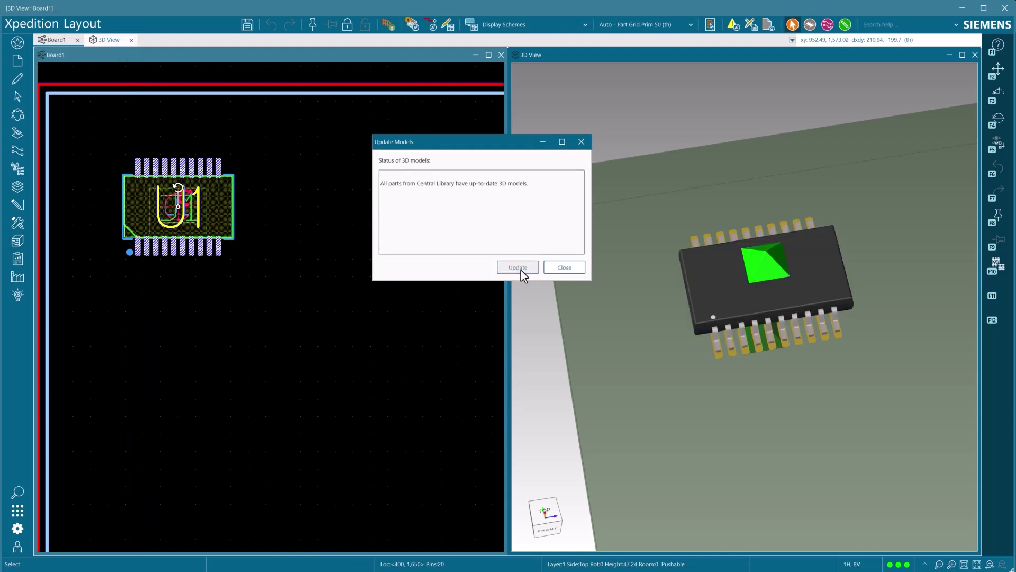
{"action": "left_click", "coordinate": [563, 269]}
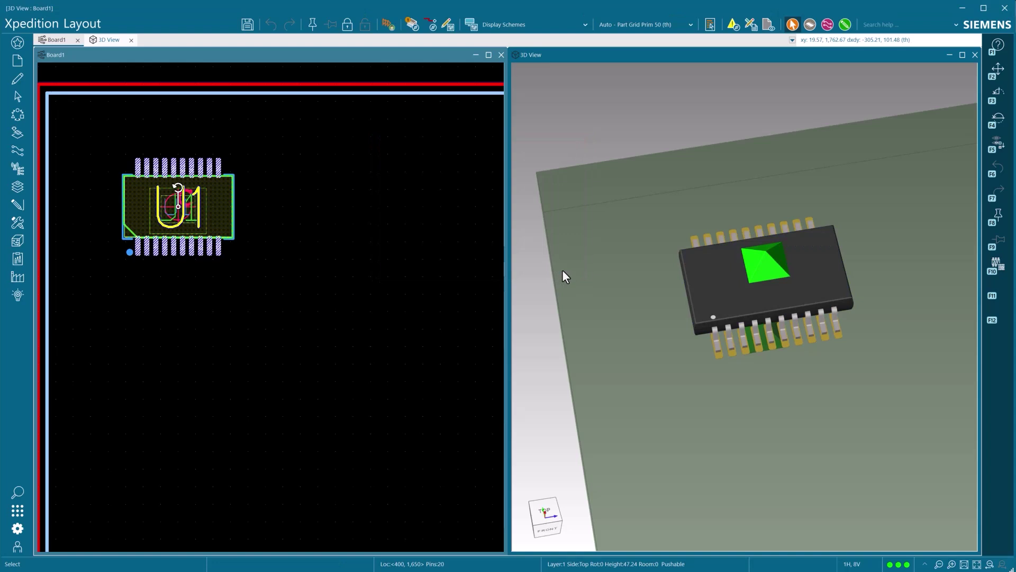